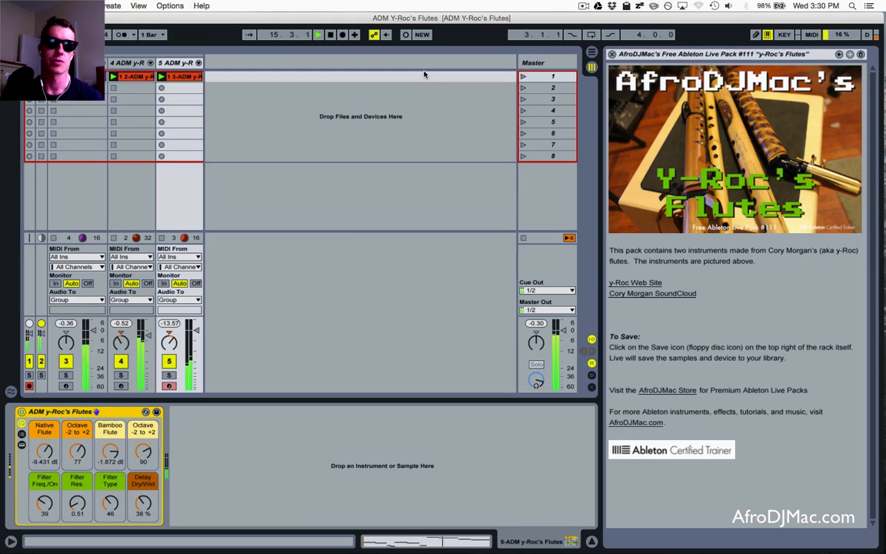
Step: Show the devices inside track 5's ADM y-Roc's Flutes rack and close the pack's info view
click(77, 63)
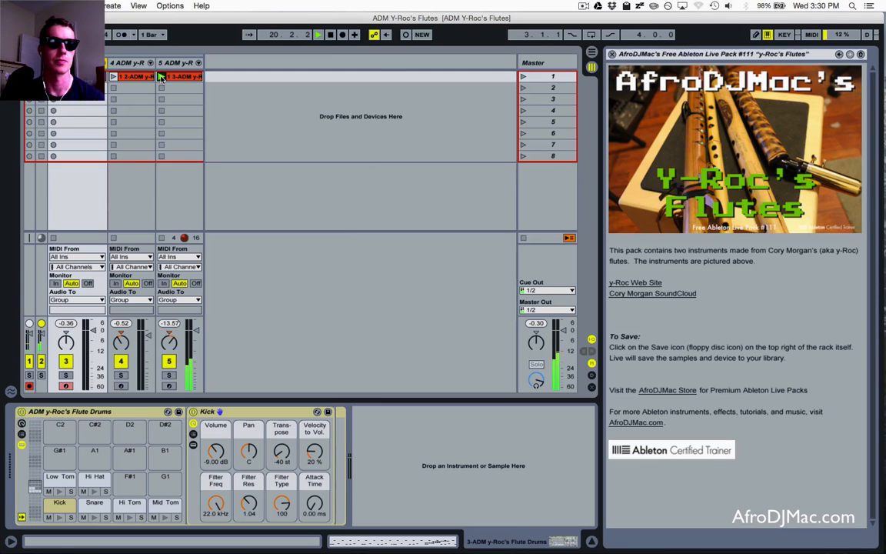
click(162, 77)
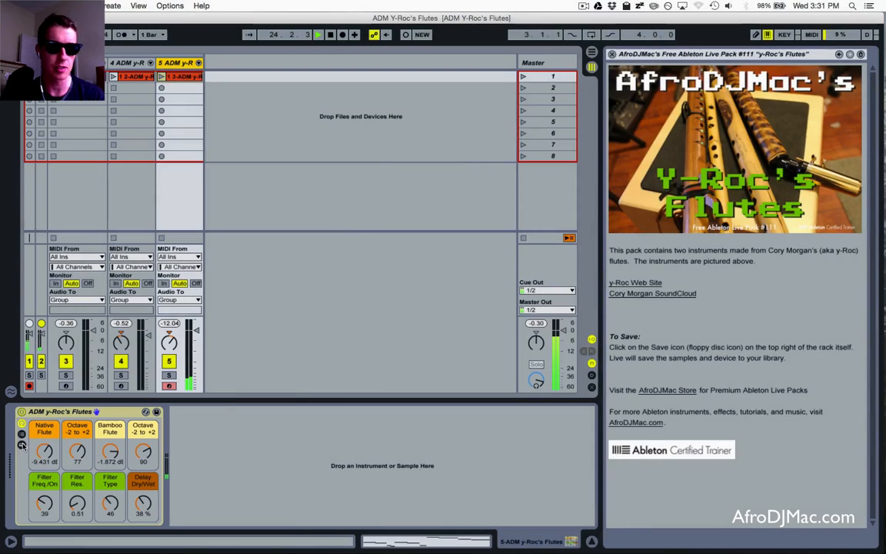
click(22, 445)
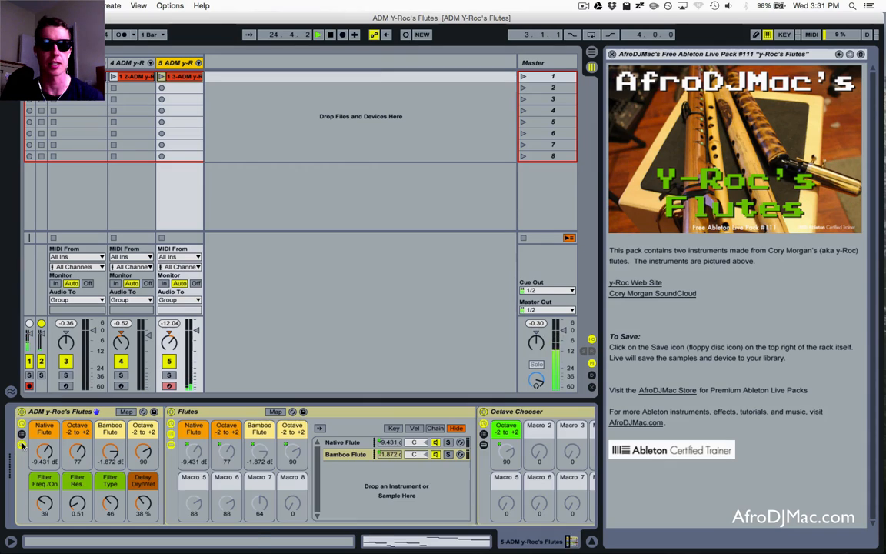
click(612, 54)
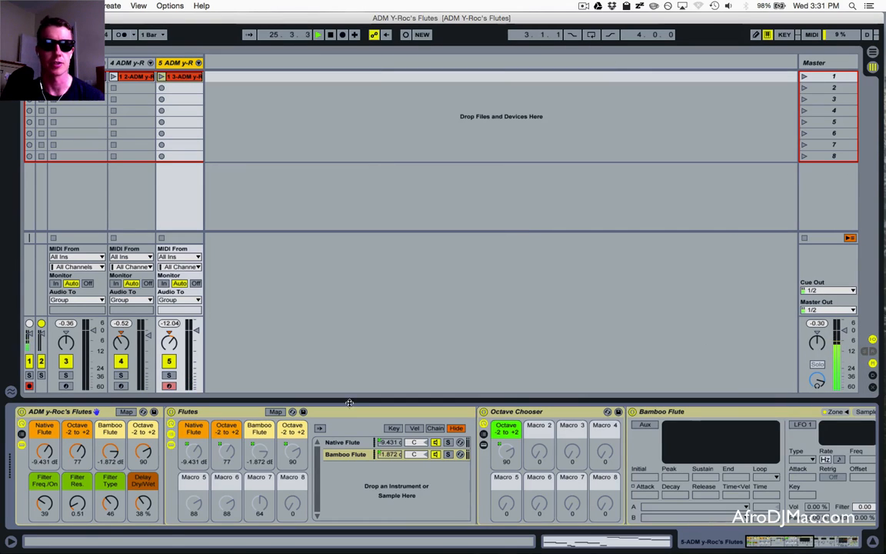
Step: Examine the Native Flute chain's key zones and its Sampler, Auto Filter and Ping Pong Delay devices
click(344, 444)
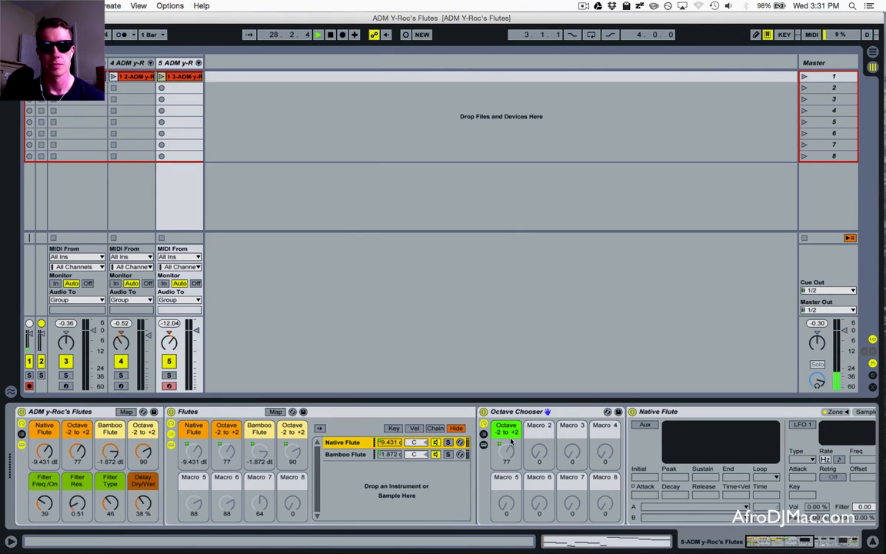
scroll(511, 442, right, 5)
scroll(511, 442, right, 4)
click(466, 413)
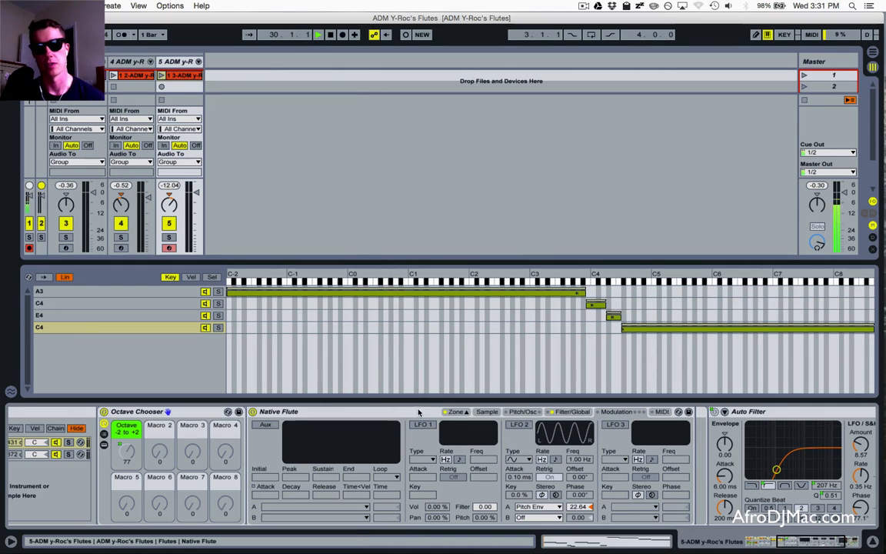
click(466, 412)
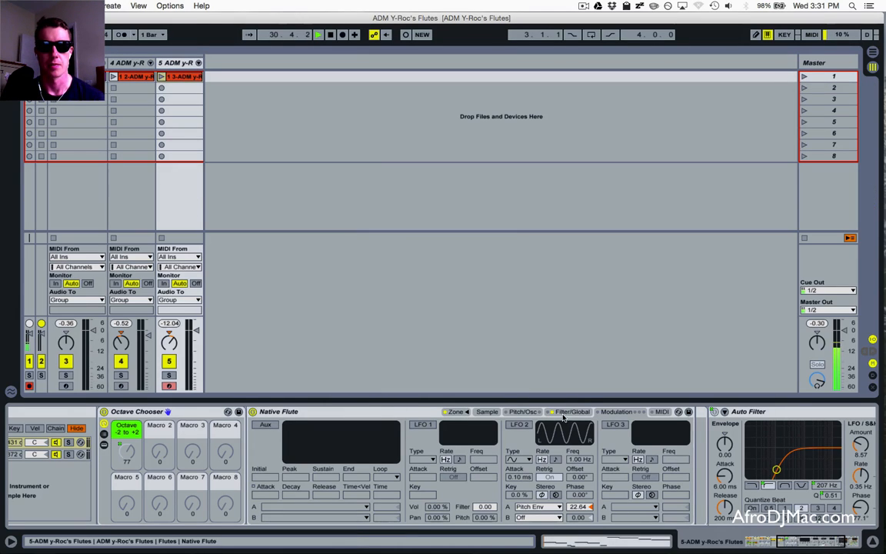
scroll(276, 415, right, 4)
scroll(275, 415, left, 8)
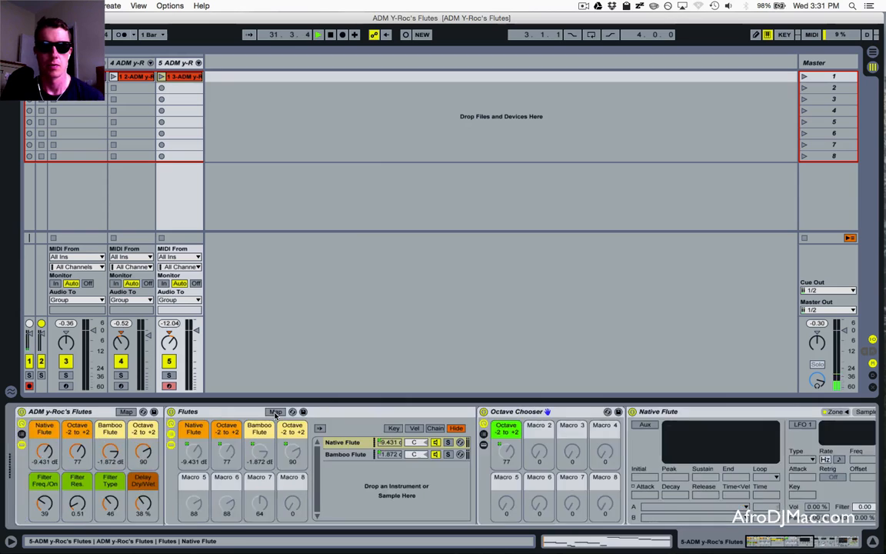
scroll(275, 416, right, 8)
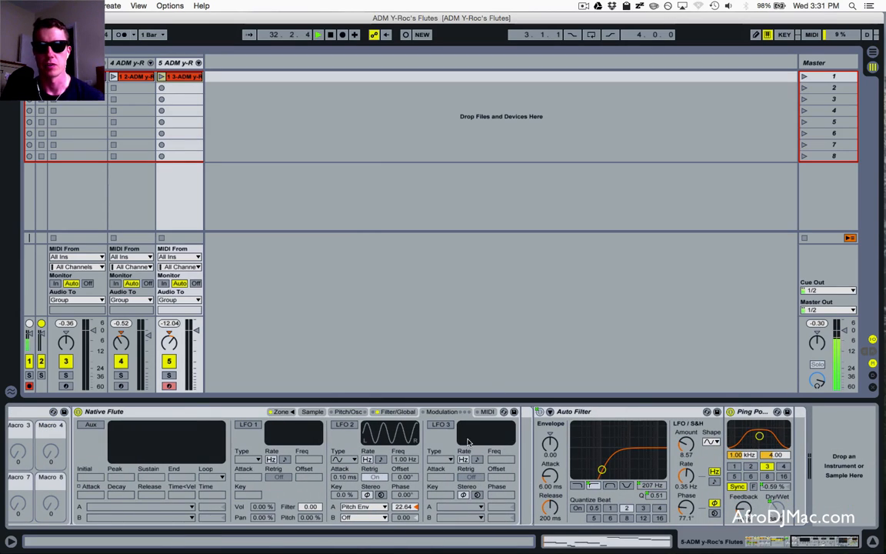
scroll(467, 441, left, 8)
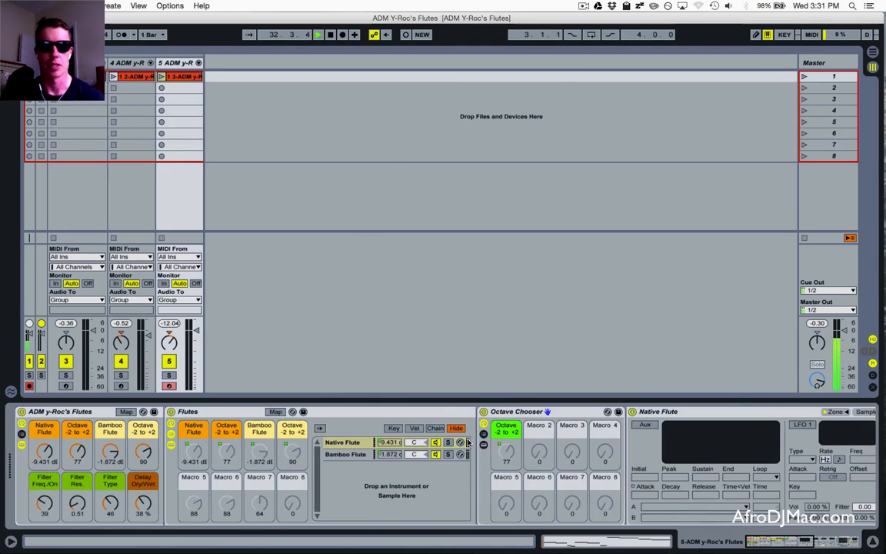
Step: Examine the Bamboo Flute chain's Sampler and the key zones of its samples
click(344, 455)
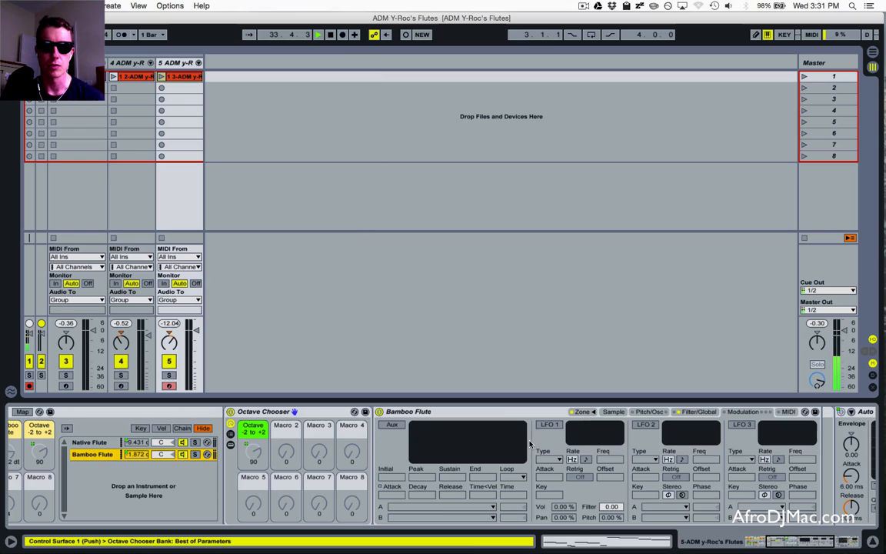
click(582, 412)
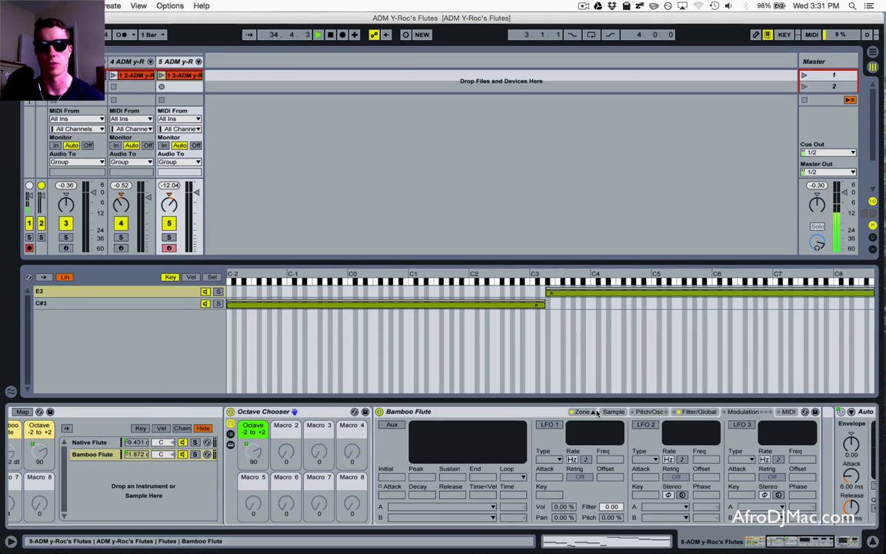
click(594, 413)
scroll(372, 454, left, 4)
scroll(373, 455, left, 2)
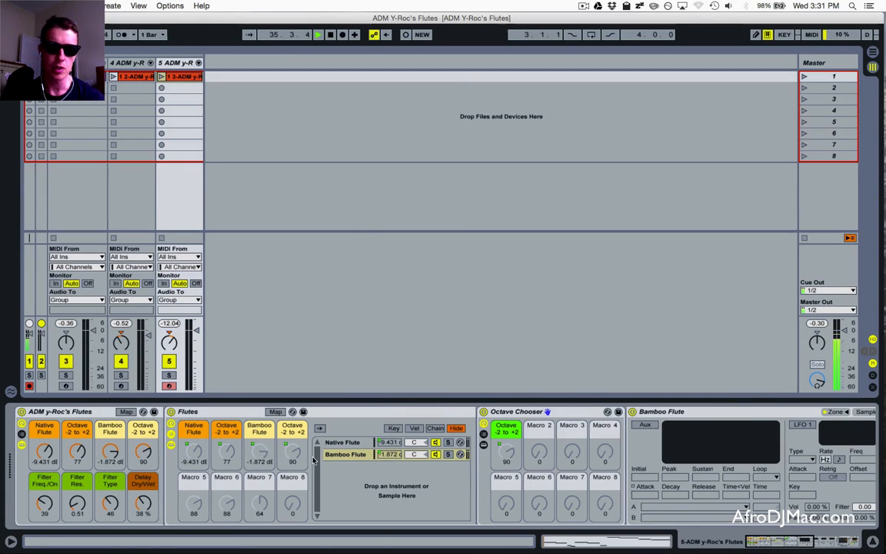
Step: Hide the Flutes rack's chain list, silence the Bamboo Flute macro to -inf dB, and set the Native Flute macro to 2.538 dB
click(171, 436)
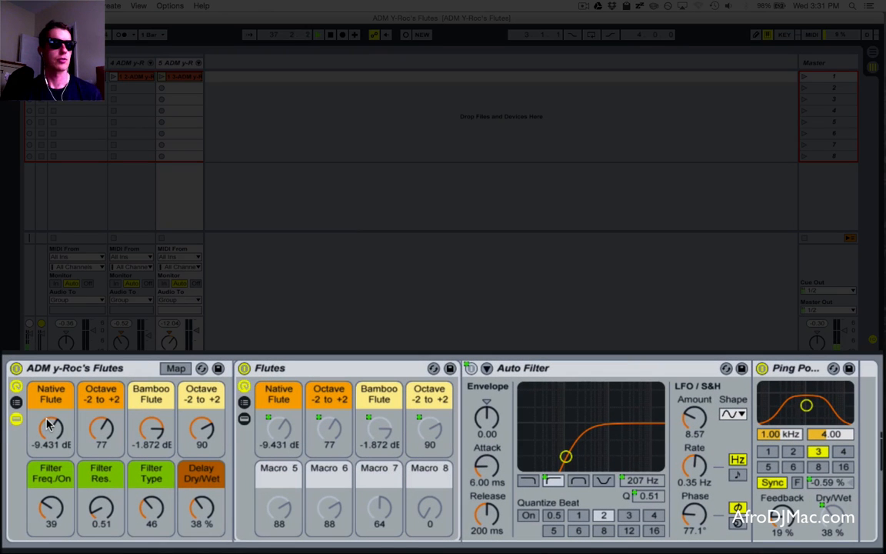
drag(57, 428, 58, 421)
drag(146, 429, 146, 461)
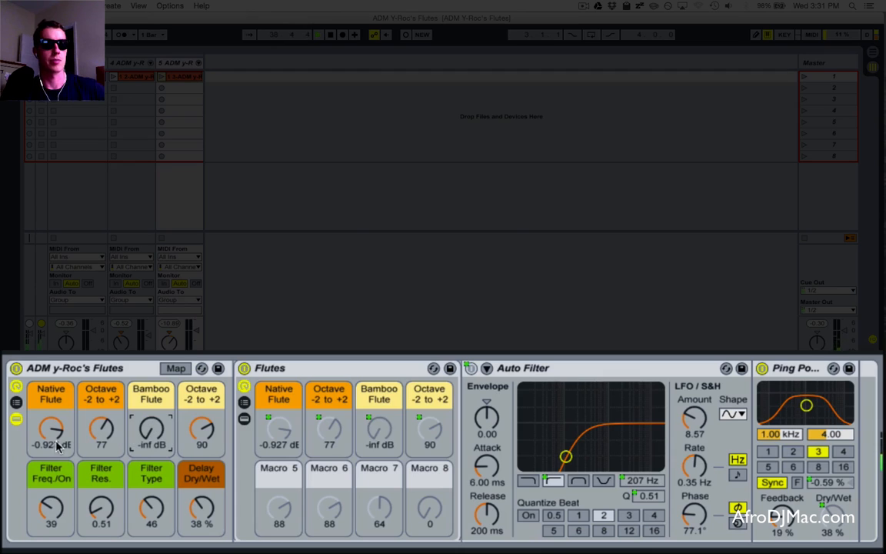
drag(29, 405, 48, 437)
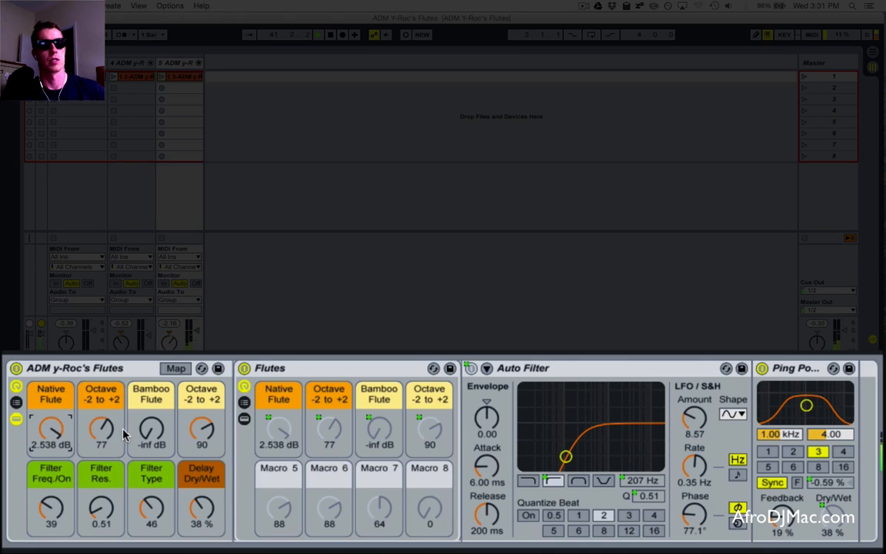
Step: Set the Native Flute's octave macro to 56, and the Bamboo Flute to 5.372 dB with its octave macro at 0
drag(123, 435, 123, 481)
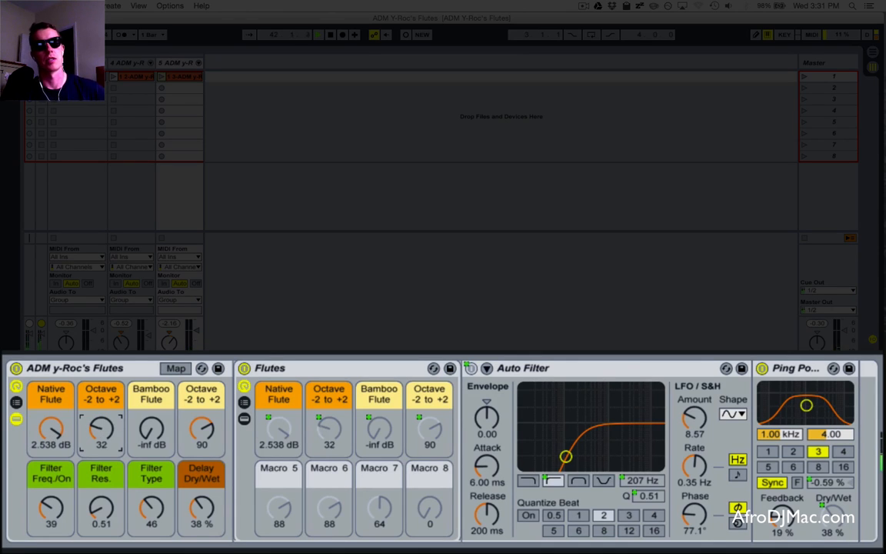
drag(102, 428, 101, 409)
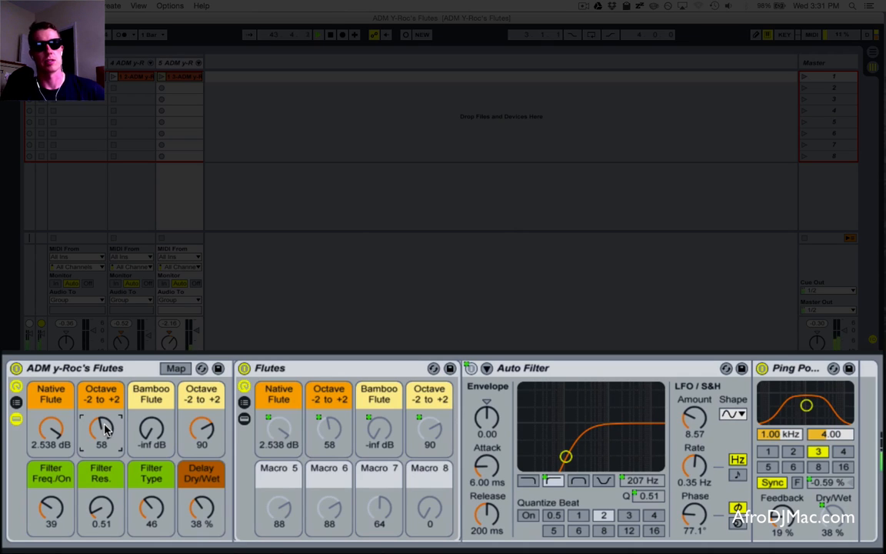
drag(157, 437, 202, 501)
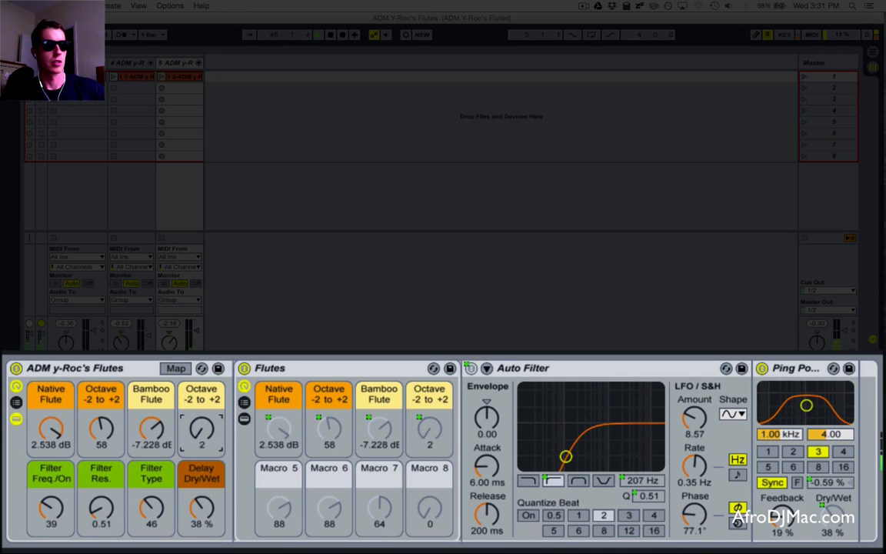
drag(150, 431, 150, 388)
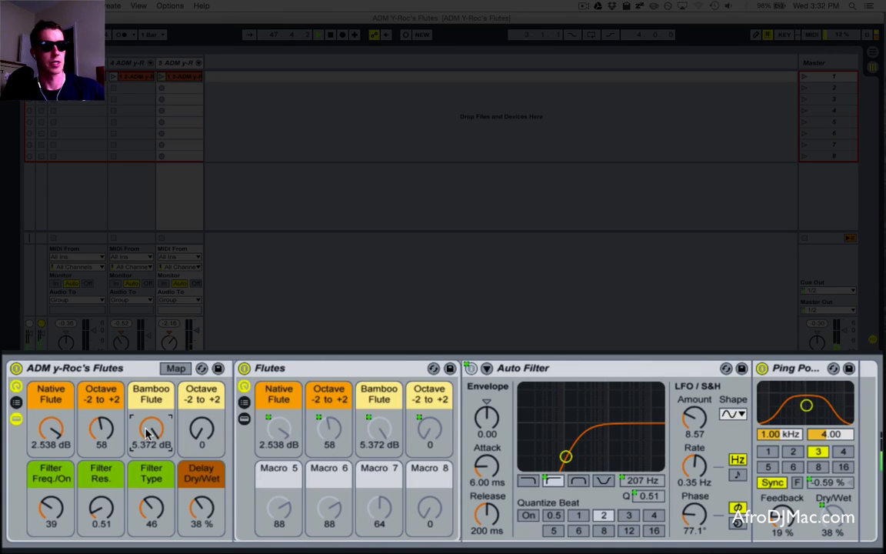
mouse_move(98, 432)
mouse_down()
mouse_move(98, 393)
mouse_move(98, 464)
mouse_move(99, 434)
mouse_up()
Step: Silence the Native Flute macro to -inf dB, and set the Bamboo Flute to 3.798 dB with its octave macro at 61
drag(200, 432, 200, 398)
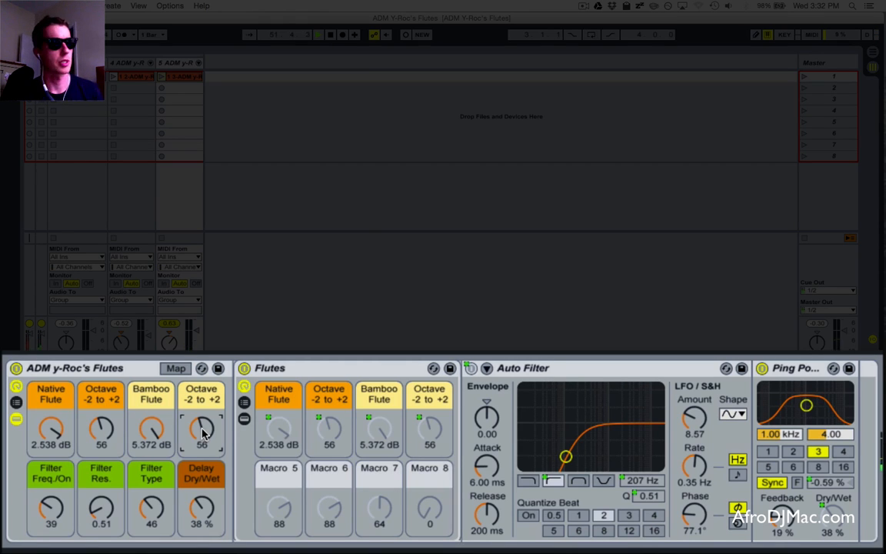
drag(203, 434, 204, 433)
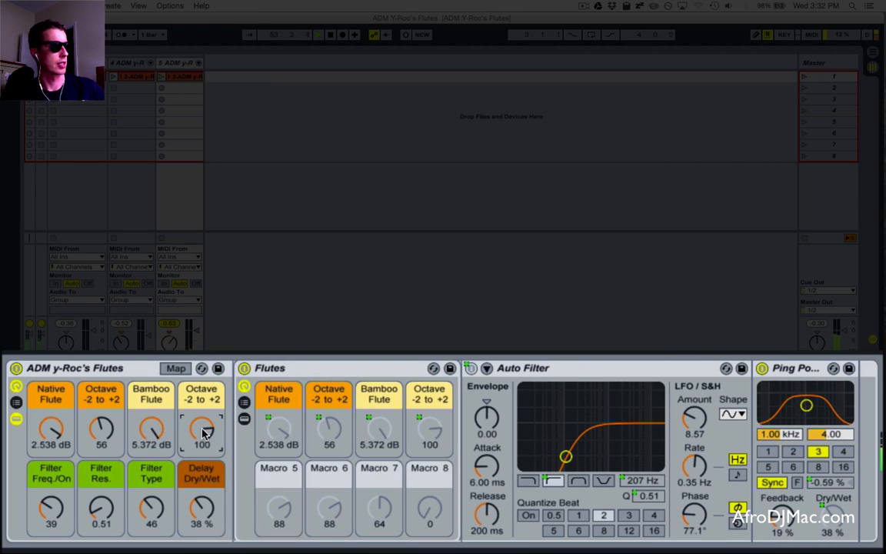
drag(54, 431, 53, 434)
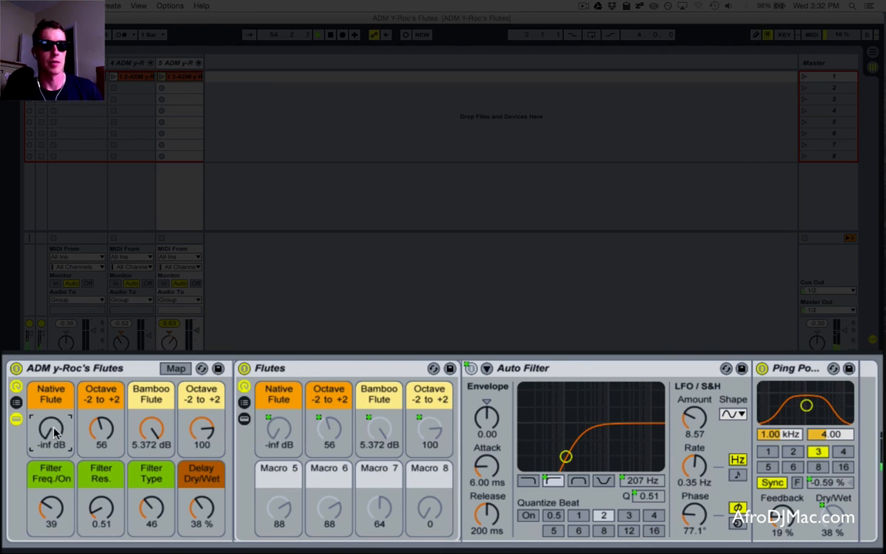
drag(154, 429, 202, 439)
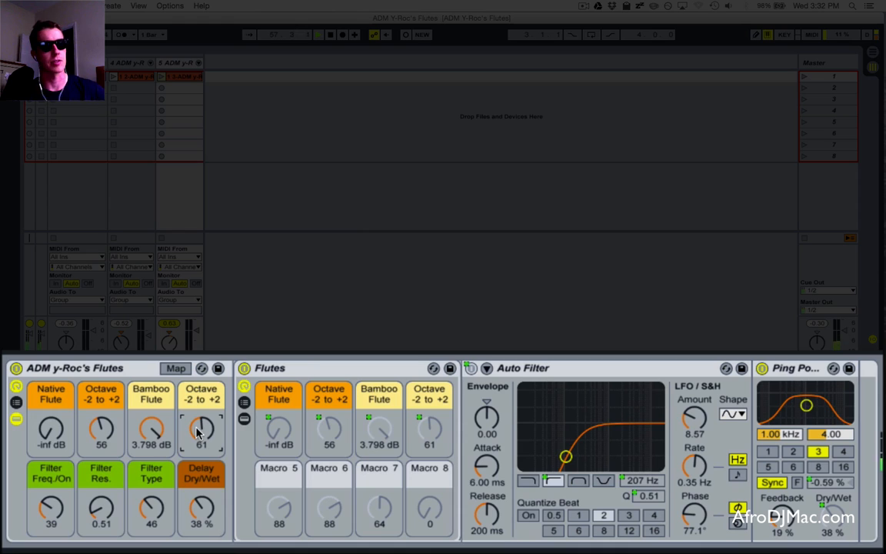
Step: Silence the Bamboo Flute macro to -inf dB and set the Native Flute macro to -5.968 dB
drag(152, 429, 153, 440)
mouse_move(70, 432)
mouse_down()
mouse_move(70, 415)
mouse_move(69, 449)
mouse_up()
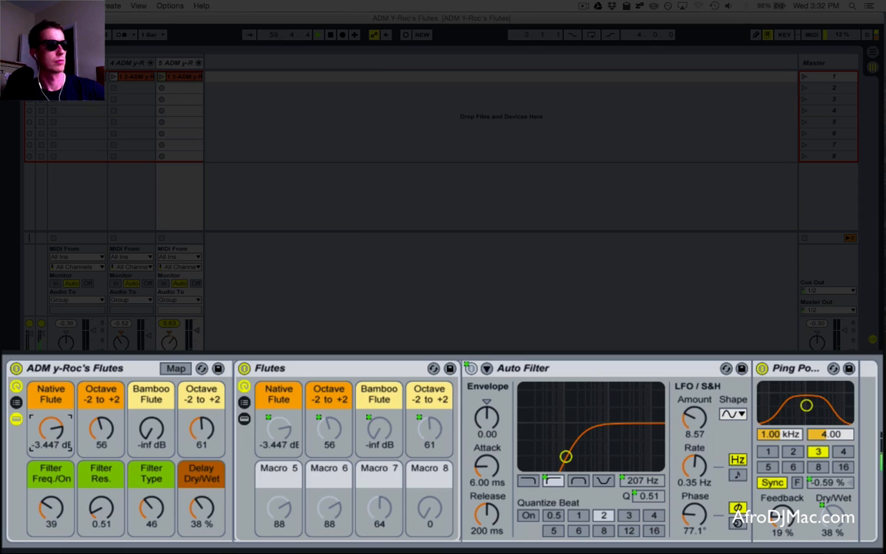
drag(68, 446, 51, 432)
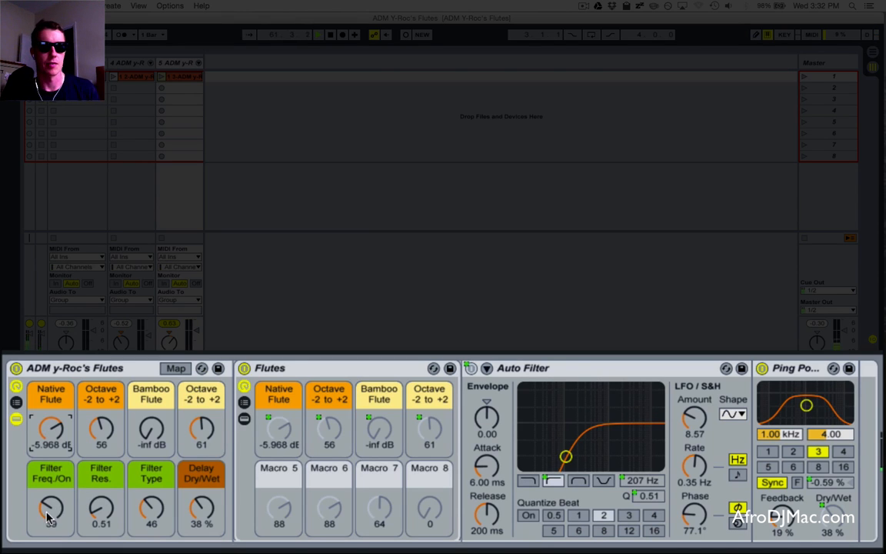
Step: Set the Filter Type macro to 0 and Filter Freq to 122, and adjust the Filter Res and Delay Dry/Wet macros
drag(50, 520, 50, 498)
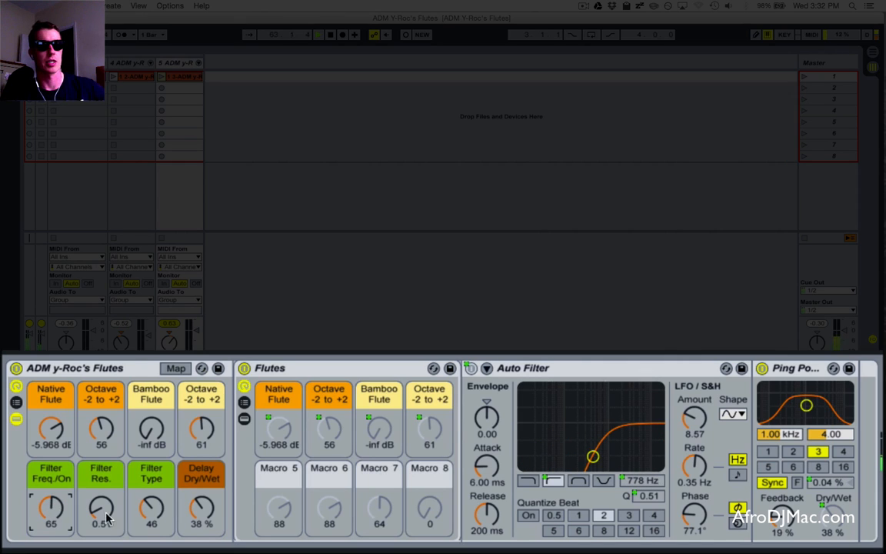
drag(150, 511, 134, 538)
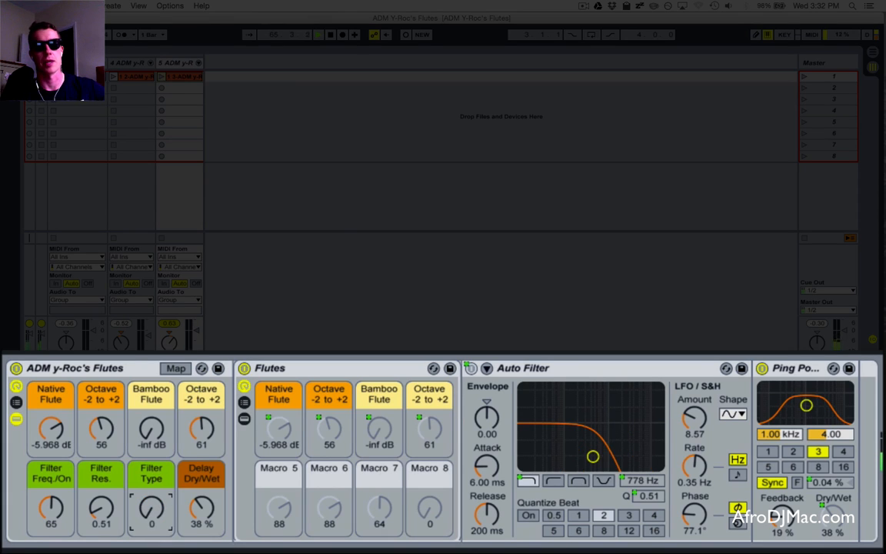
drag(47, 460, 46, 427)
drag(92, 462, 48, 458)
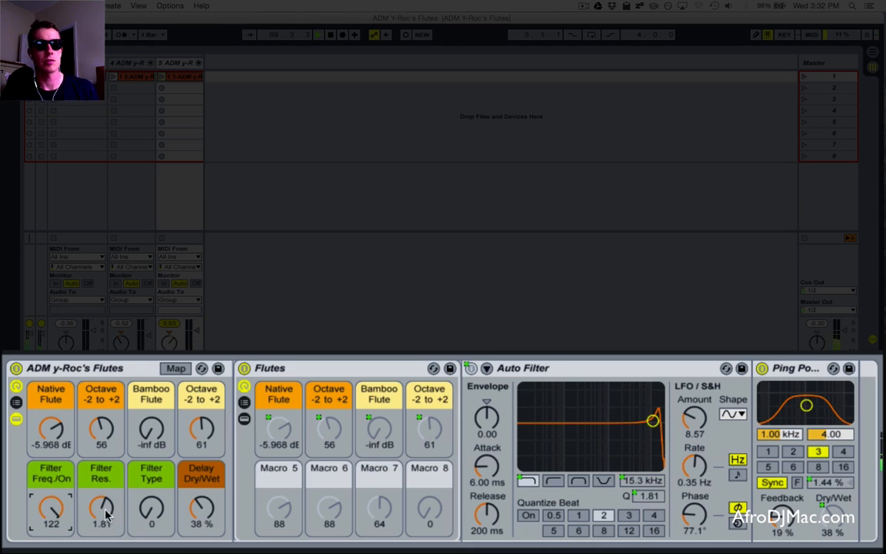
drag(107, 516, 106, 531)
drag(184, 462, 185, 496)
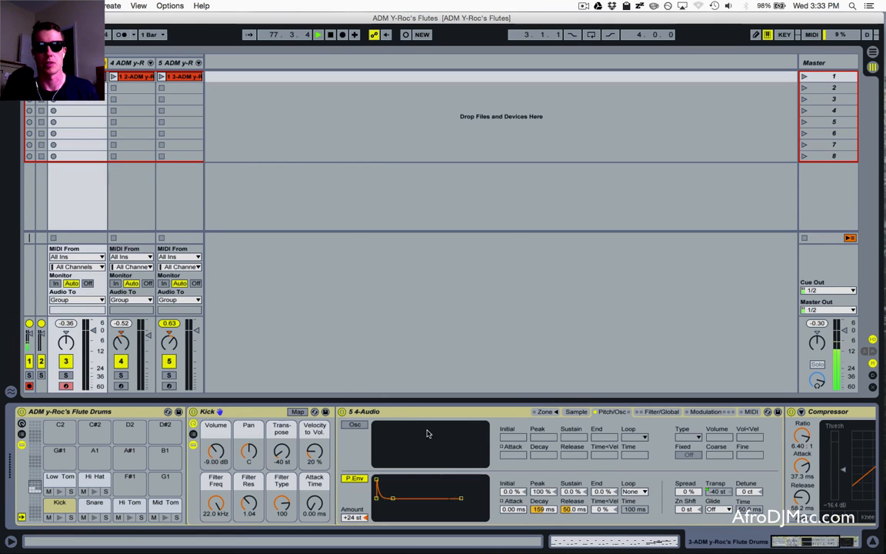
Step: Examine the Kick's filter and volume envelope and the Snare's oscillator, Saturator and Compressor in the flute drum rack
click(659, 413)
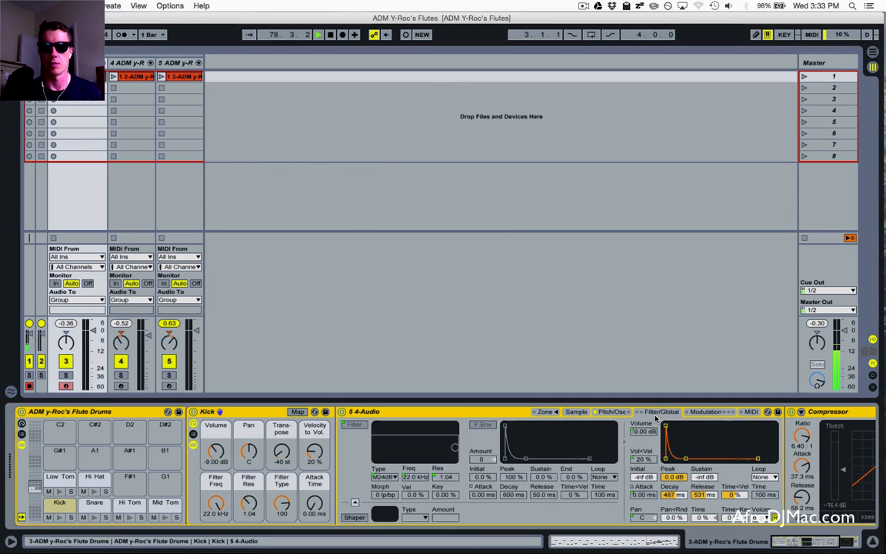
click(614, 412)
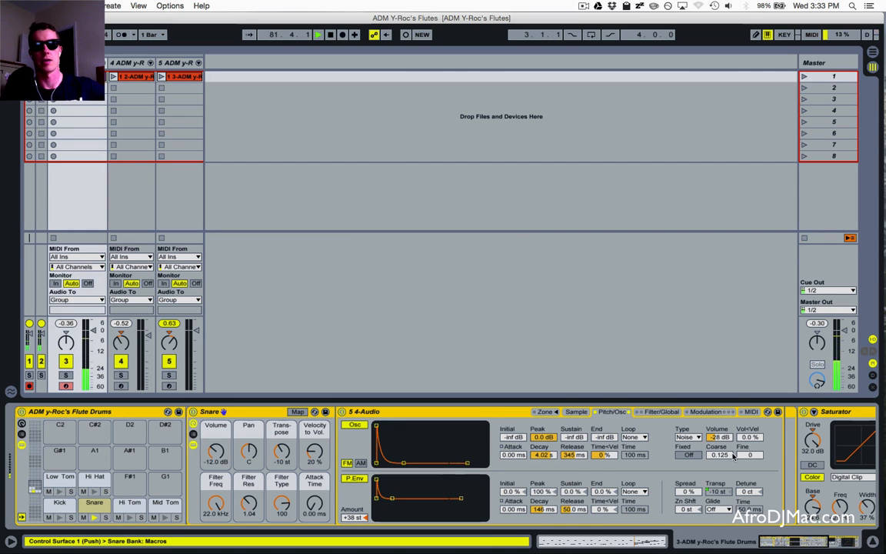
scroll(727, 423, right, 9)
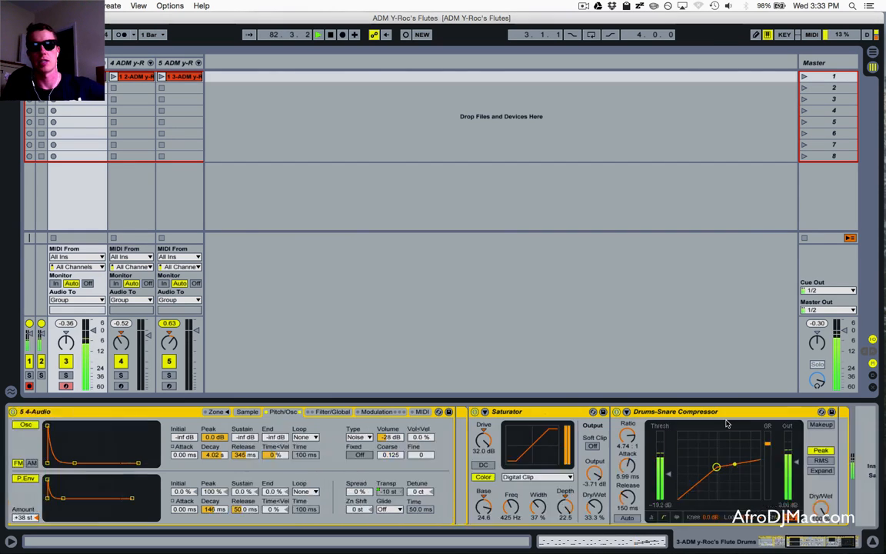
scroll(727, 423, right, 1)
scroll(727, 424, left, 1)
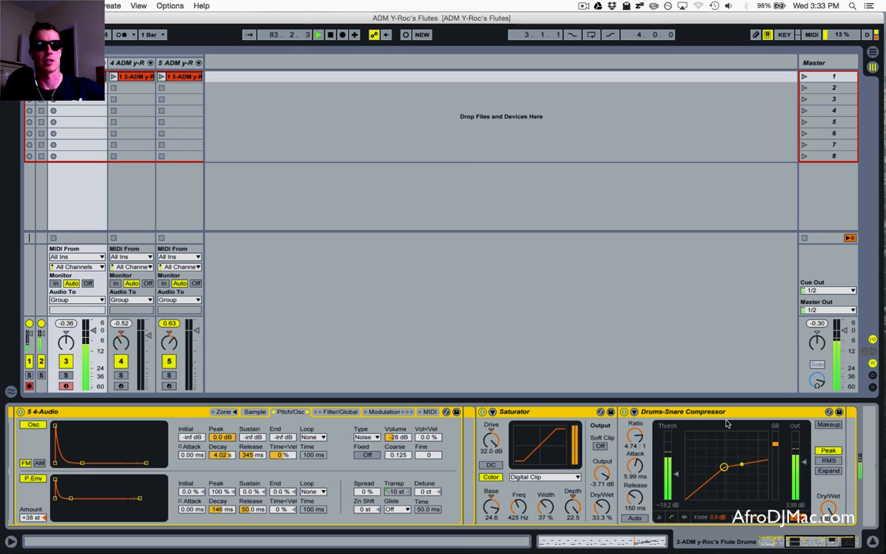
scroll(727, 424, left, 9)
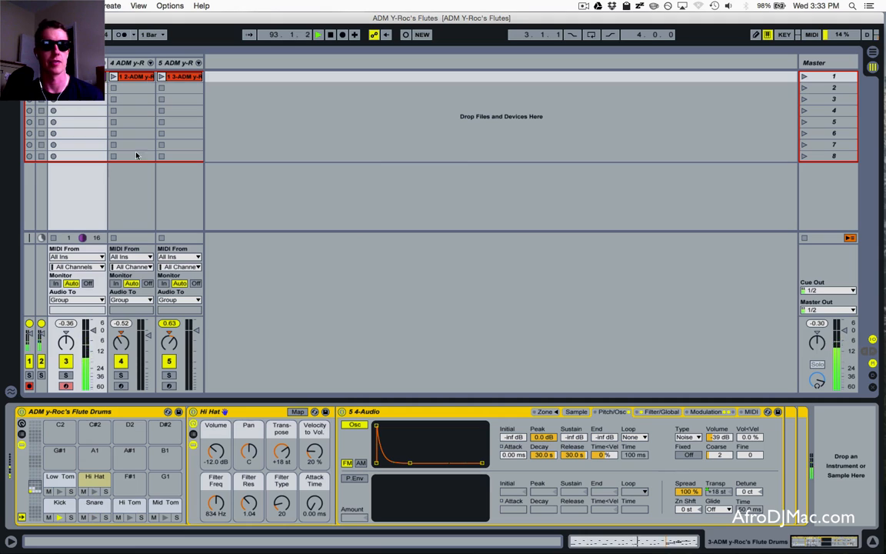
Step: Launch the first clips on tracks 4 and 5 so both flute parts play over the drums
click(114, 76)
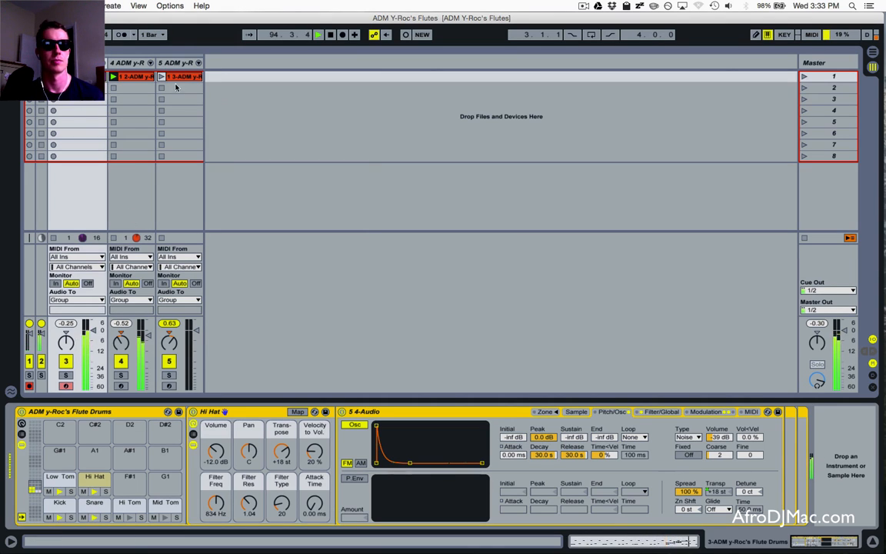
click(124, 66)
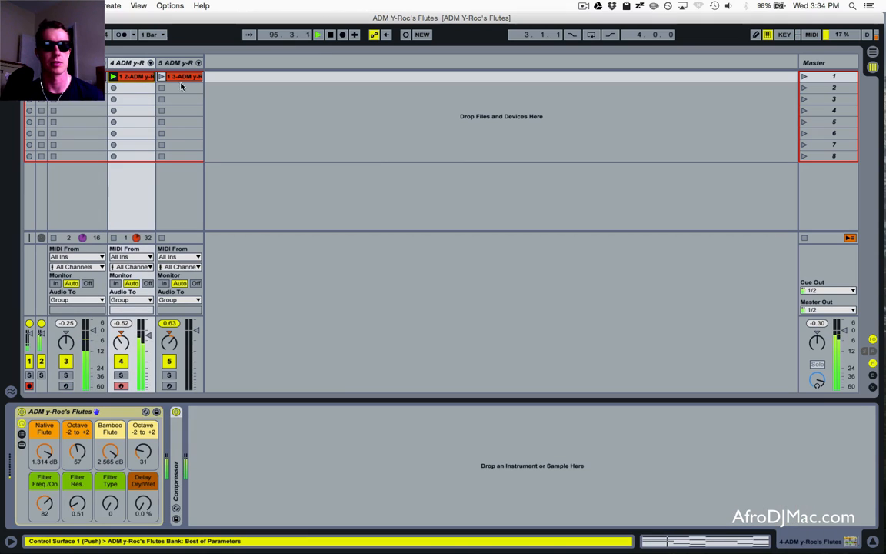
click(140, 66)
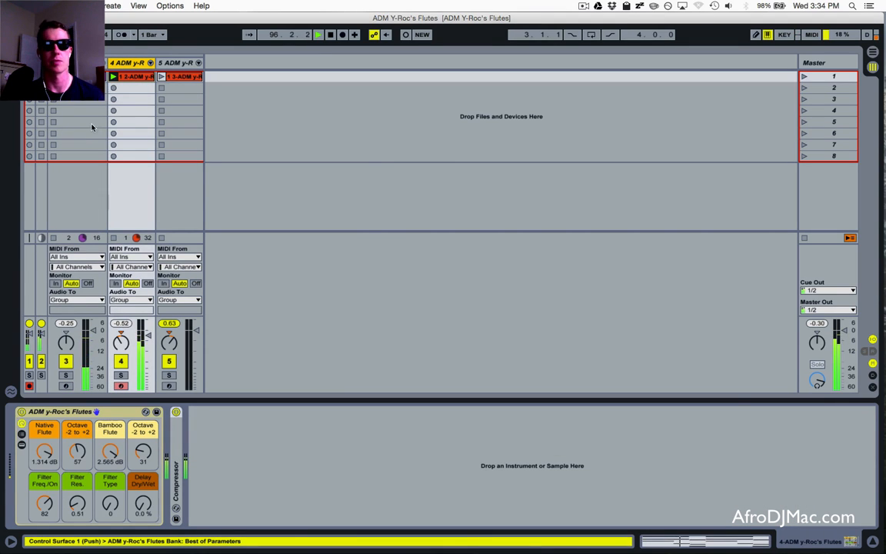
click(167, 77)
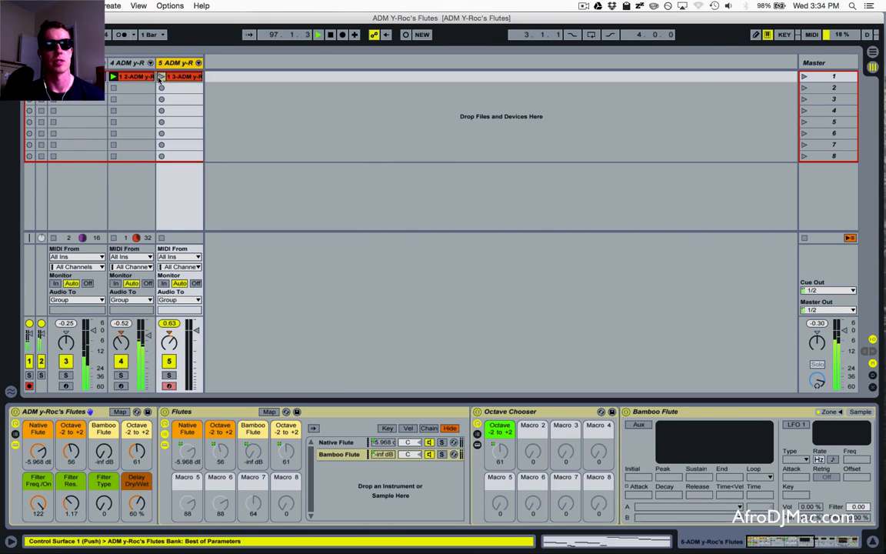
click(161, 77)
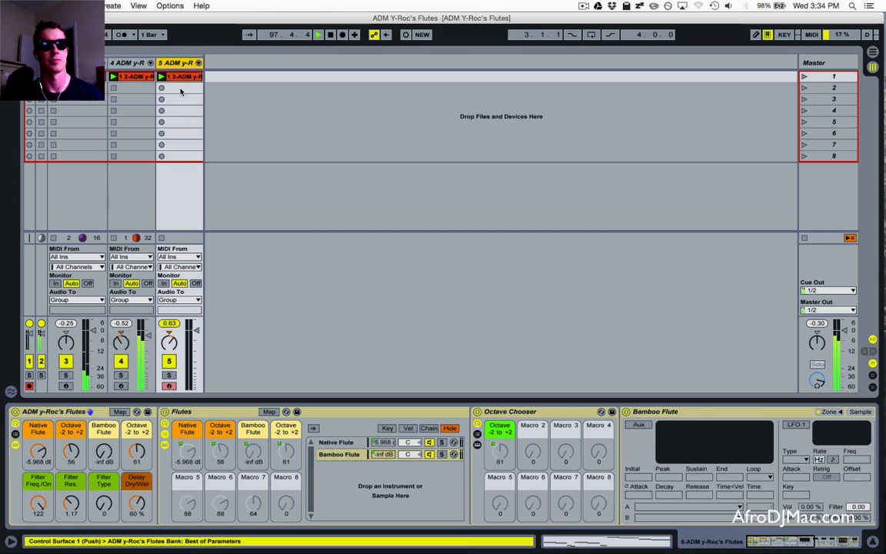
Step: On track 5's flute rack, set Bamboo Flute to -9.117 dB, the Native and Bamboo octave macros to 85 and 77, and Delay Dry/Wet to 41%
drag(104, 452, 103, 404)
drag(77, 460, 68, 403)
drag(138, 453, 138, 426)
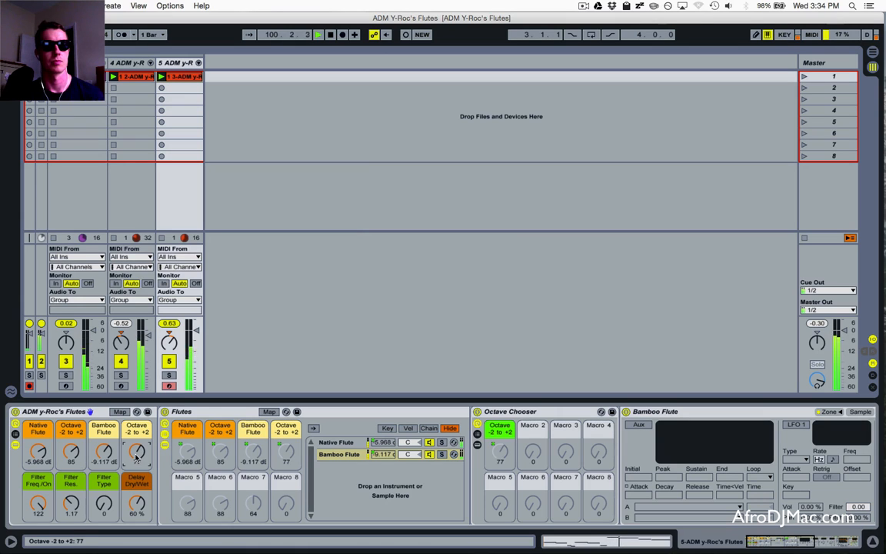
drag(137, 504, 137, 538)
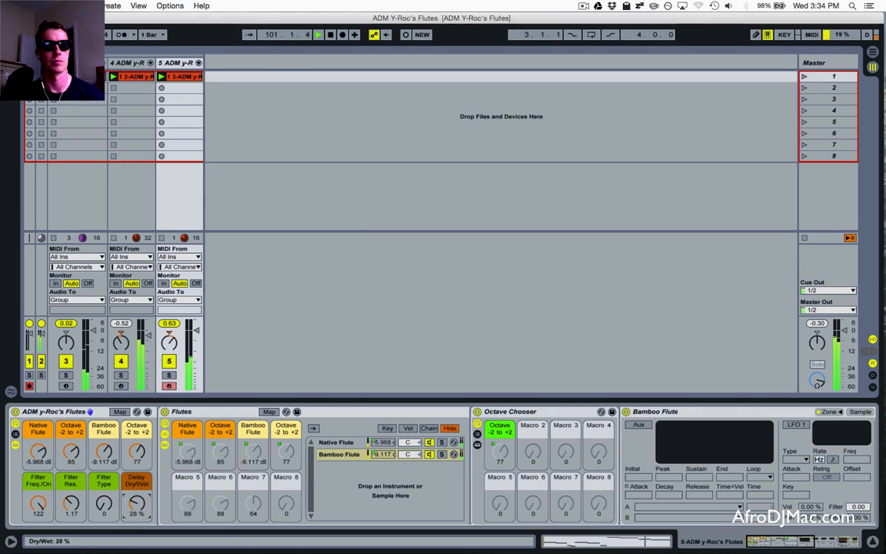
drag(137, 504, 137, 503)
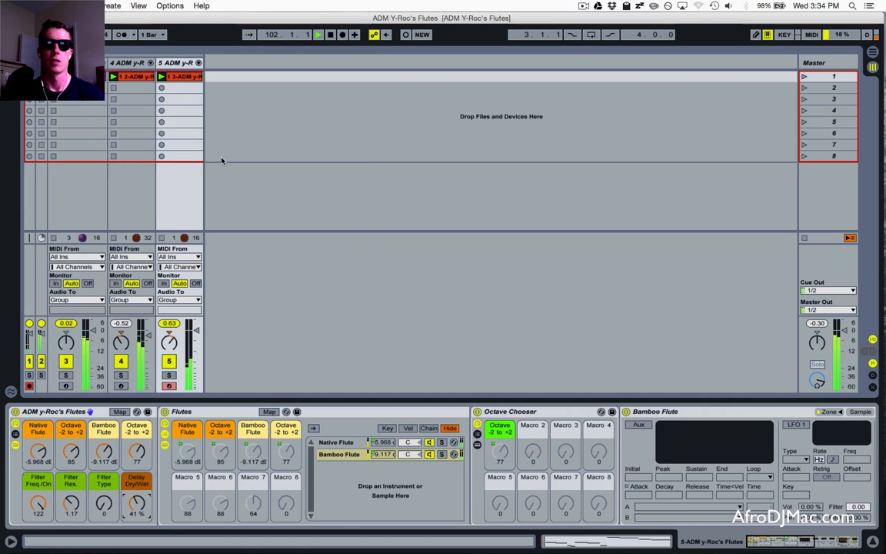